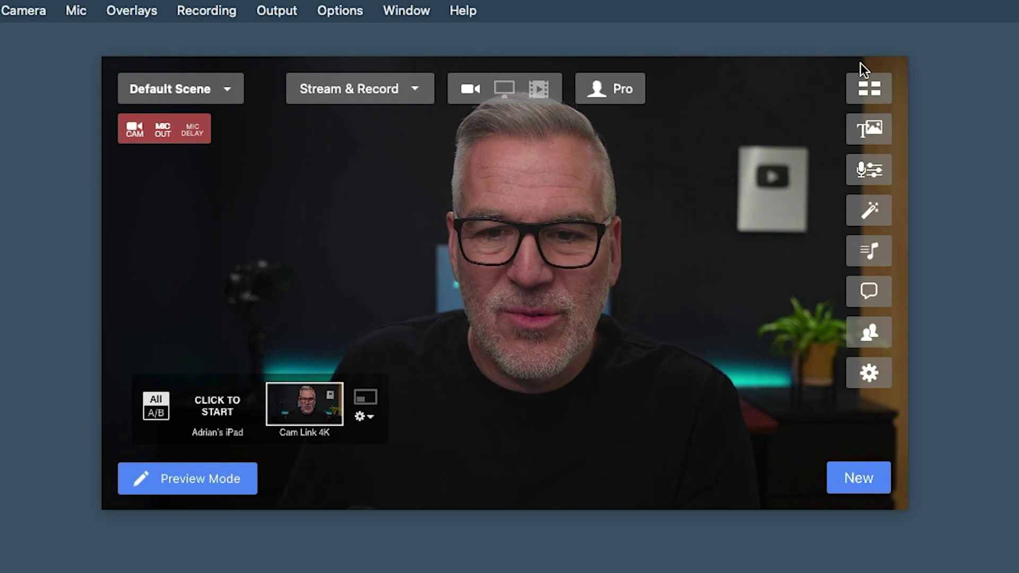
Step: Open Preferences from the gear icon and land on General after a brief look at Account
click(869, 374)
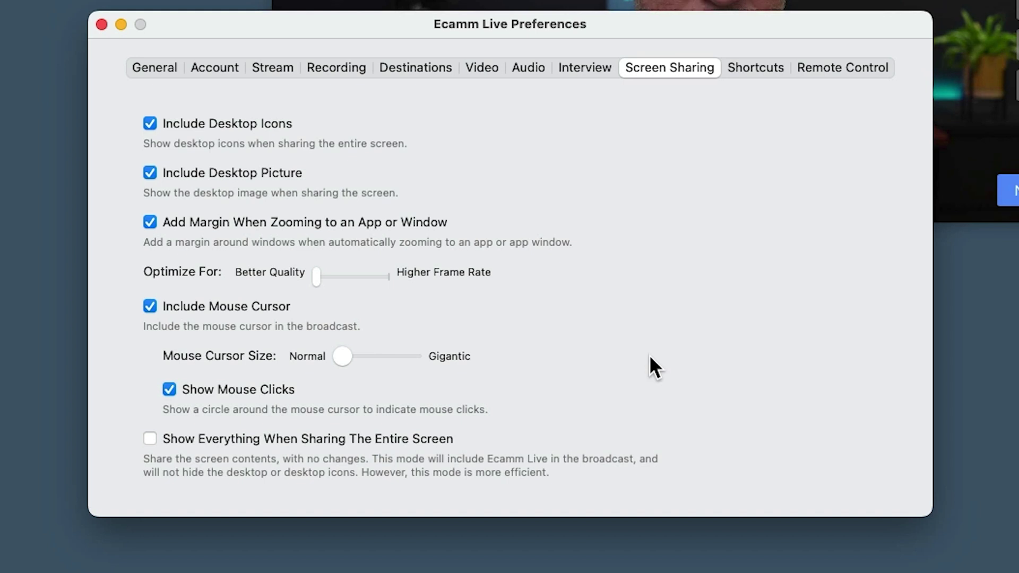
click(154, 68)
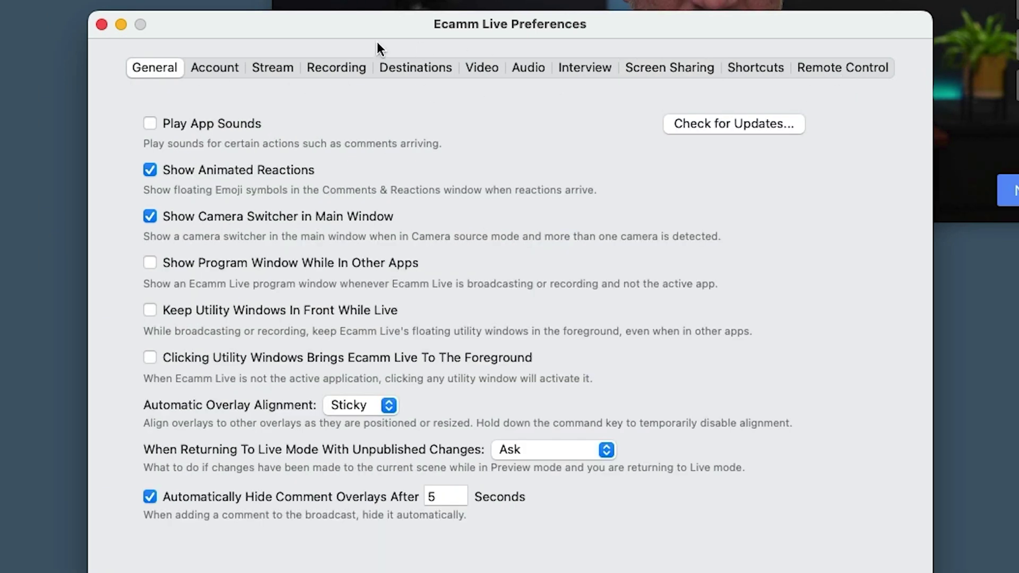
click(208, 68)
click(161, 68)
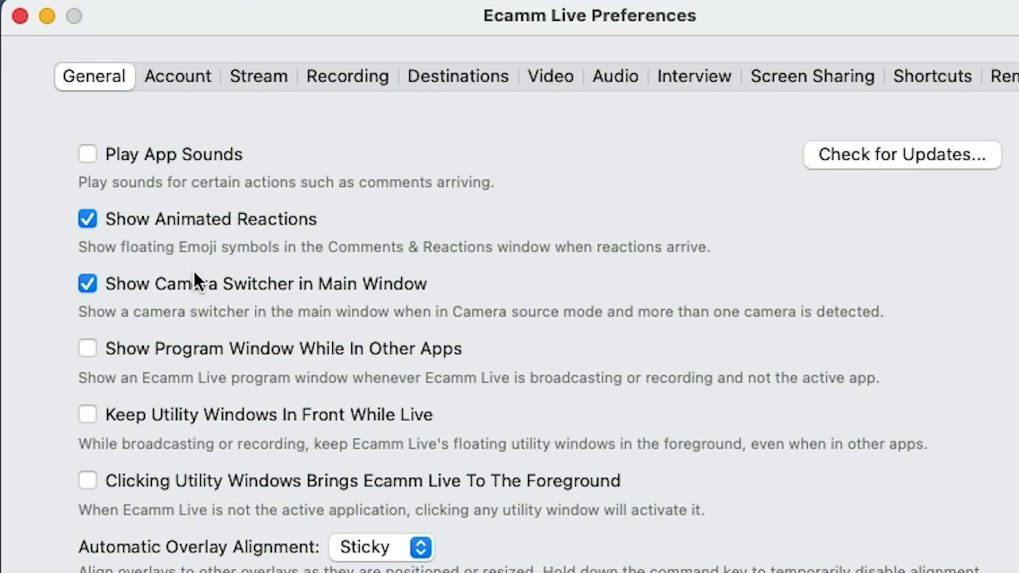
drag(373, 12, 721, 327)
mouse_move(509, 173)
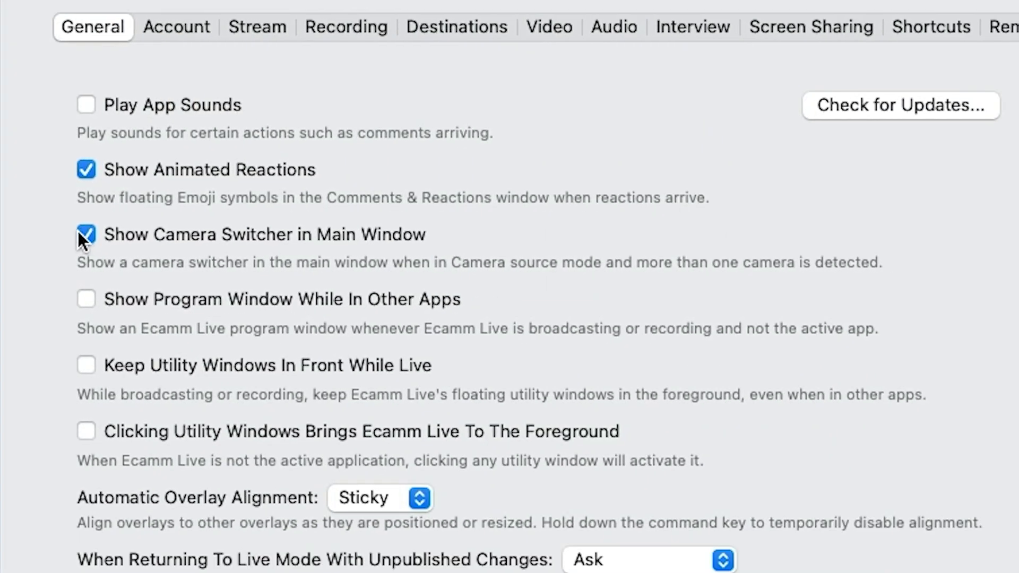
click(83, 233)
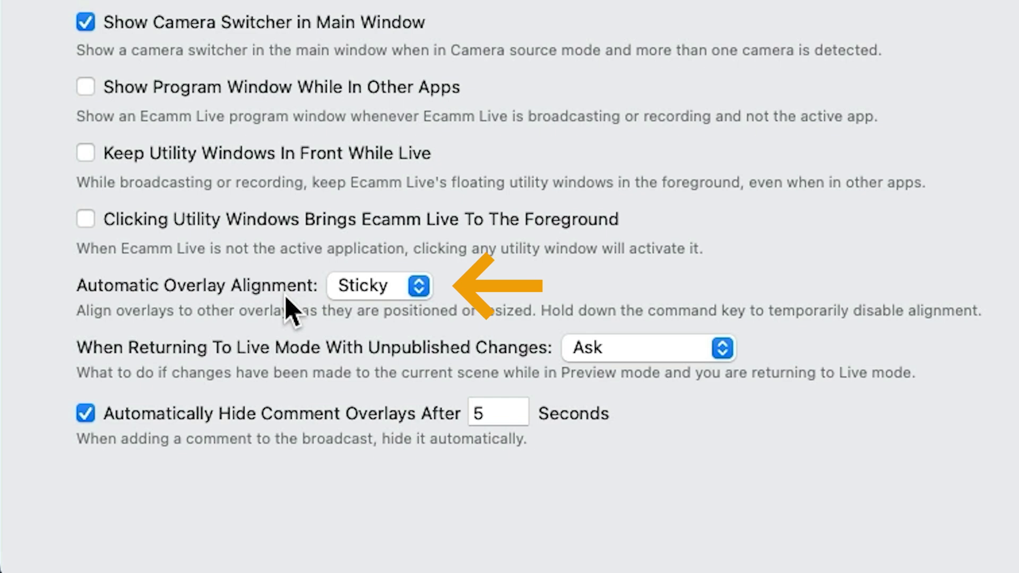
click(366, 299)
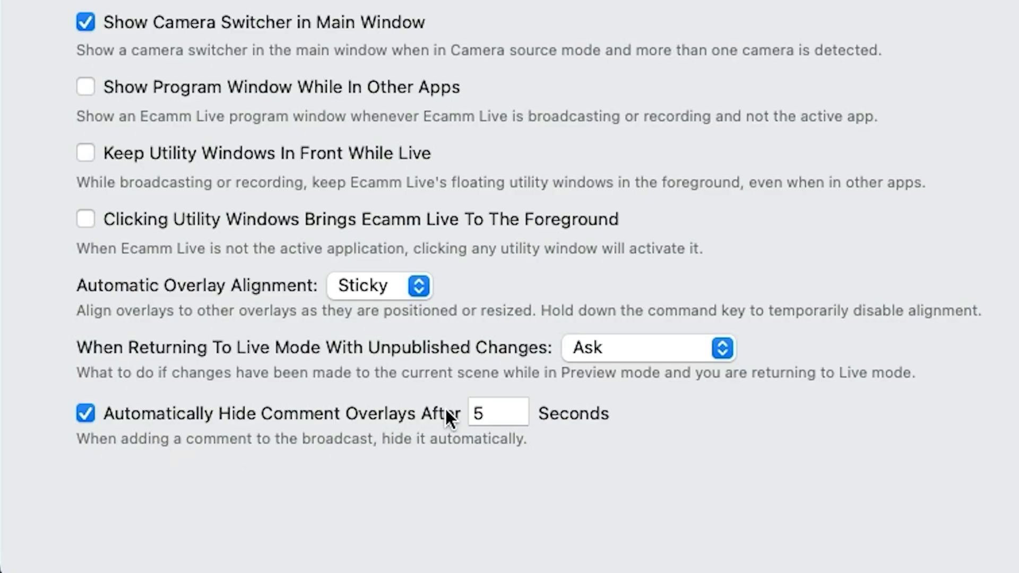
click(84, 412)
click(161, 72)
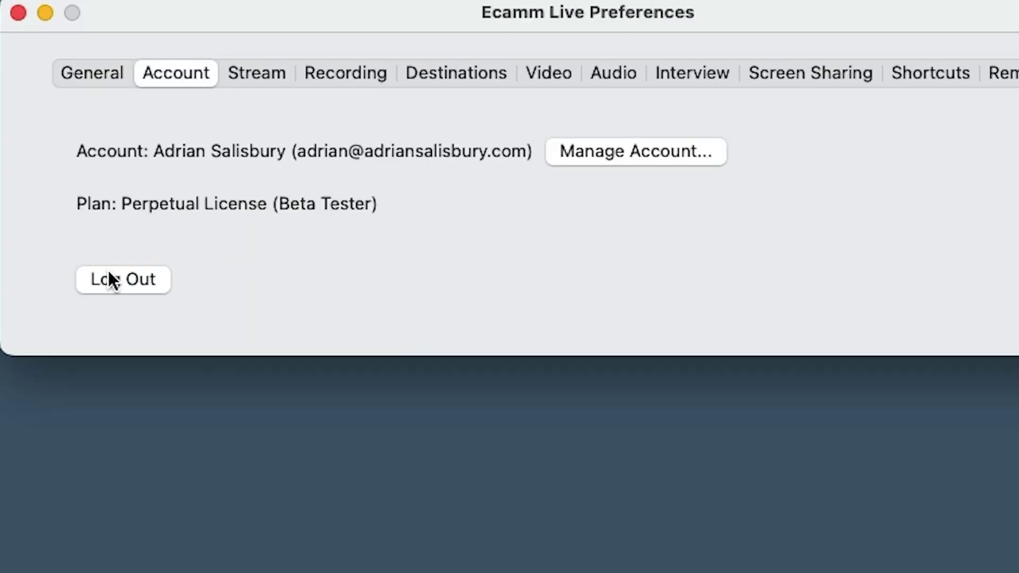
Step: On the Stream tab, leave Stream Size at High (1080p) and set Stream Shape to Tall (9:16)
click(253, 75)
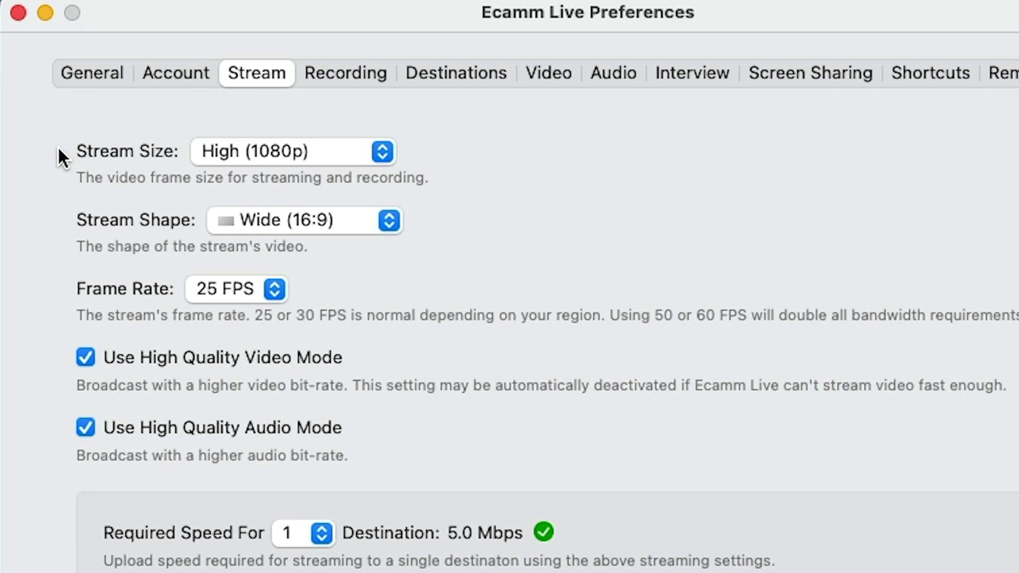
click(341, 154)
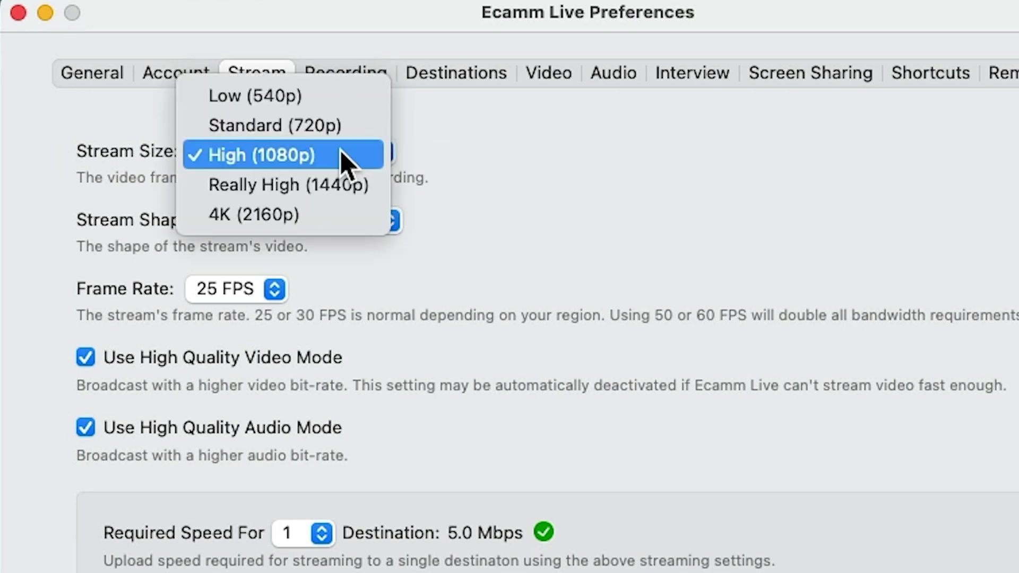
click(342, 155)
click(345, 155)
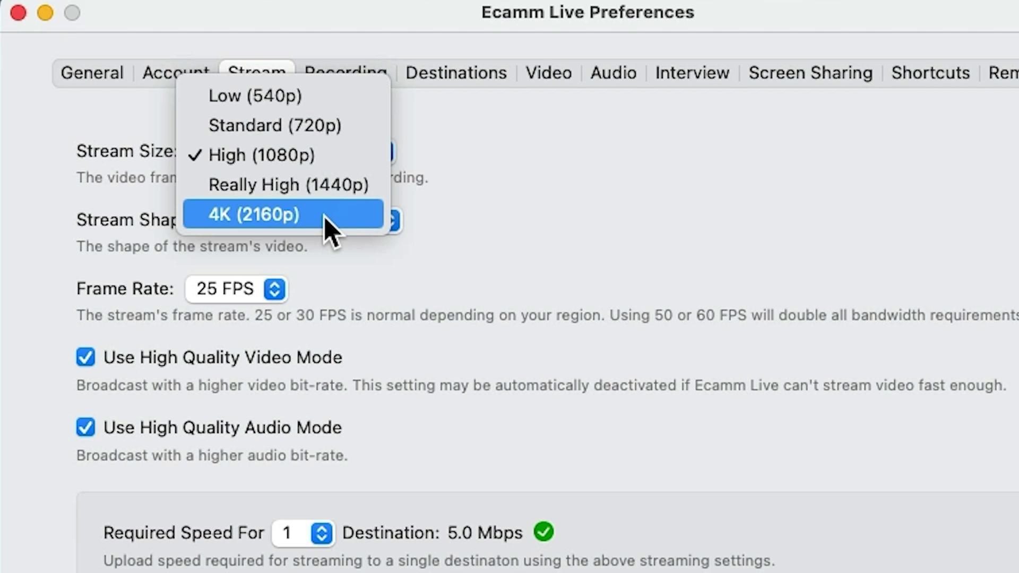
key(Escape)
click(294, 221)
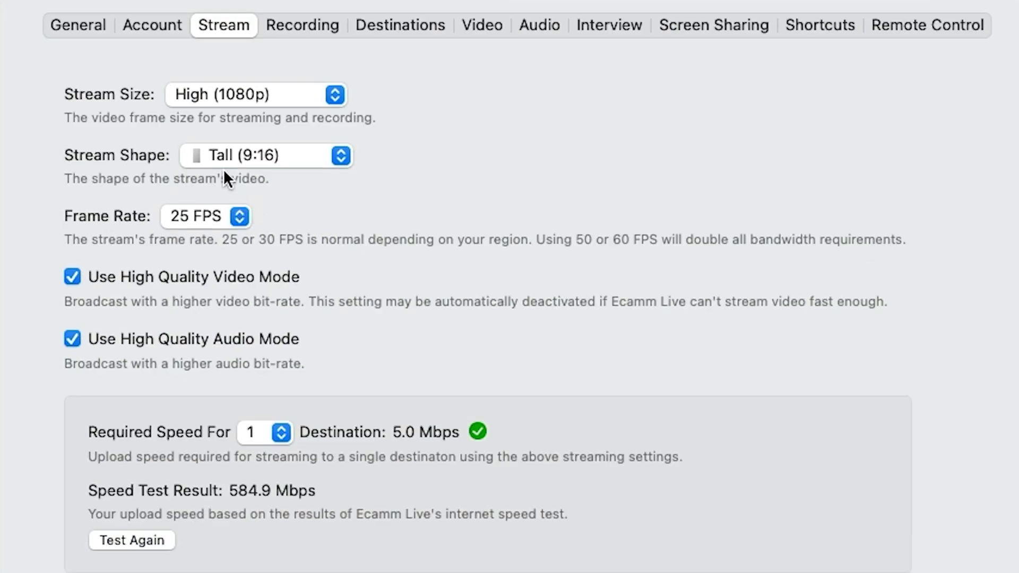
Step: Change Stream Shape from Tall (9:16) back to Wide (16:9)
click(246, 157)
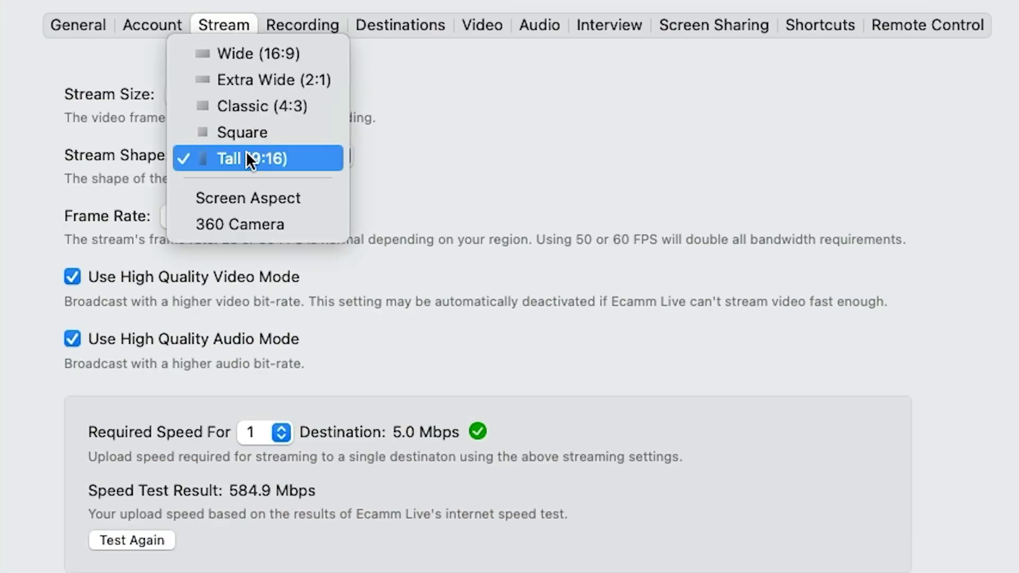
click(236, 57)
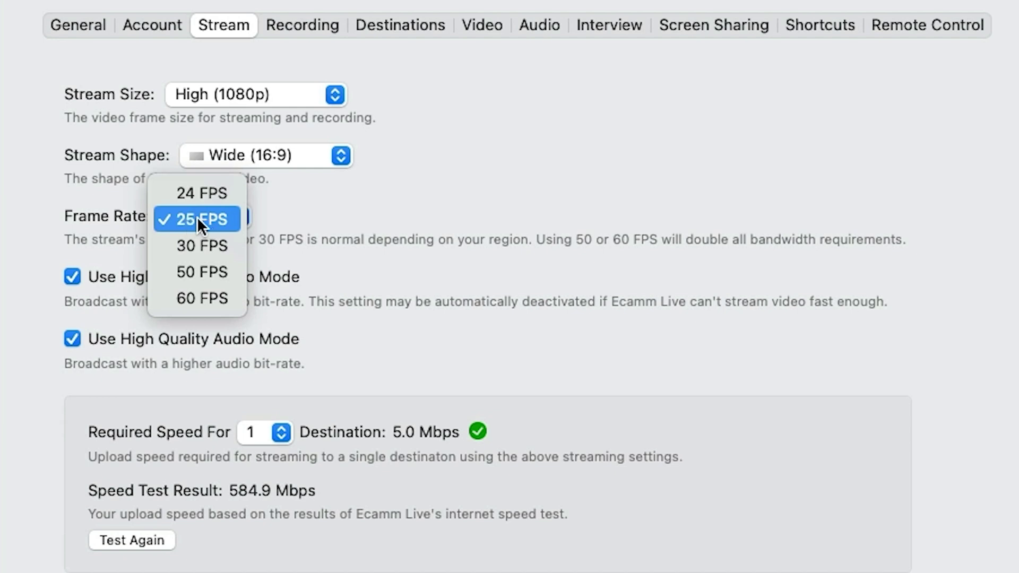
Step: Choose 30 FPS as the stream frame rate
click(213, 244)
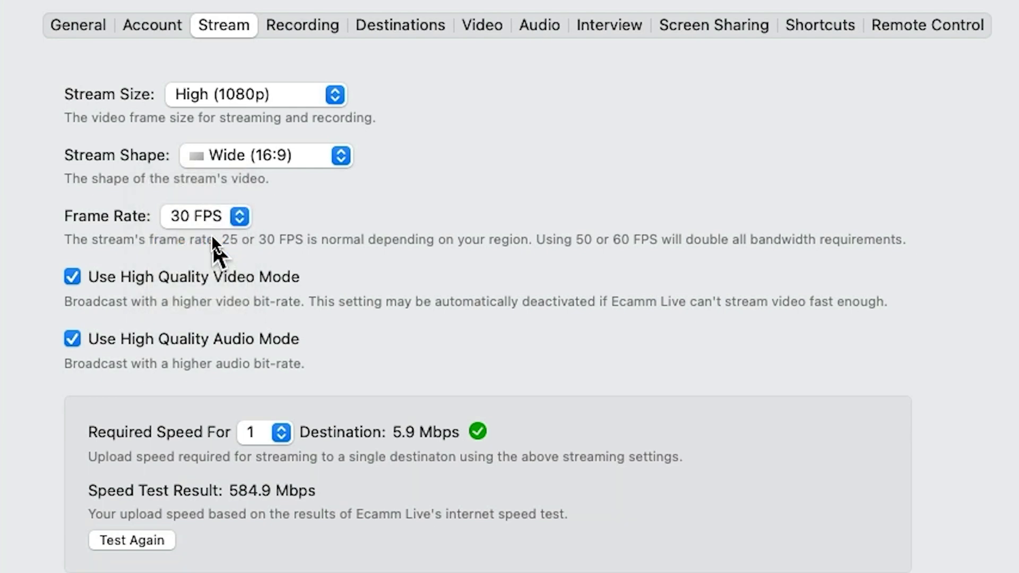
click(201, 217)
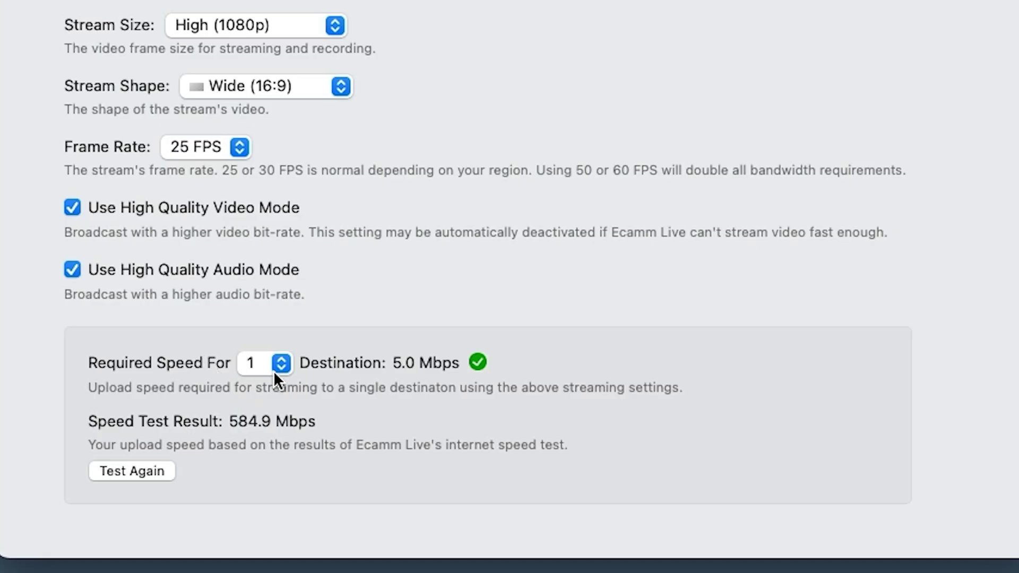
Step: Keep Required Speed For at 1 destination and rerun the speed test, now showing 617.7 Mbps
click(282, 364)
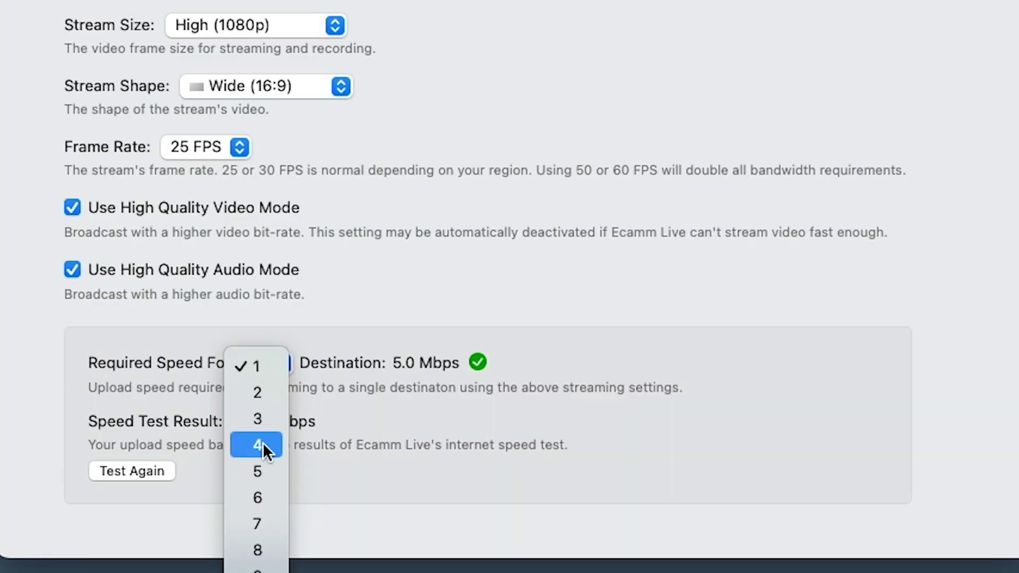
click(336, 372)
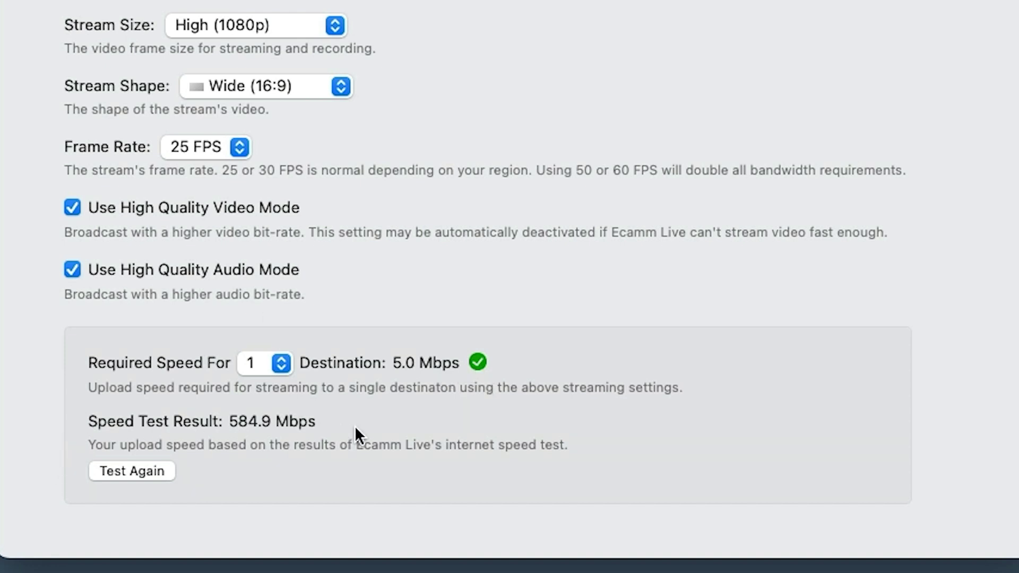
click(155, 470)
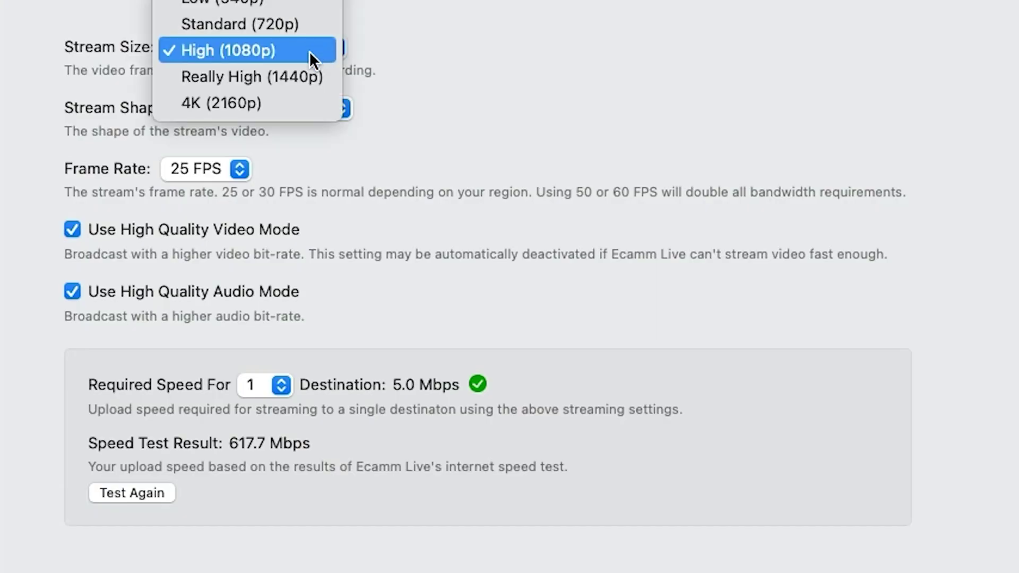
Step: Set Stream Size to 4K (2160p) and check the required speed for 5 destinations
click(301, 102)
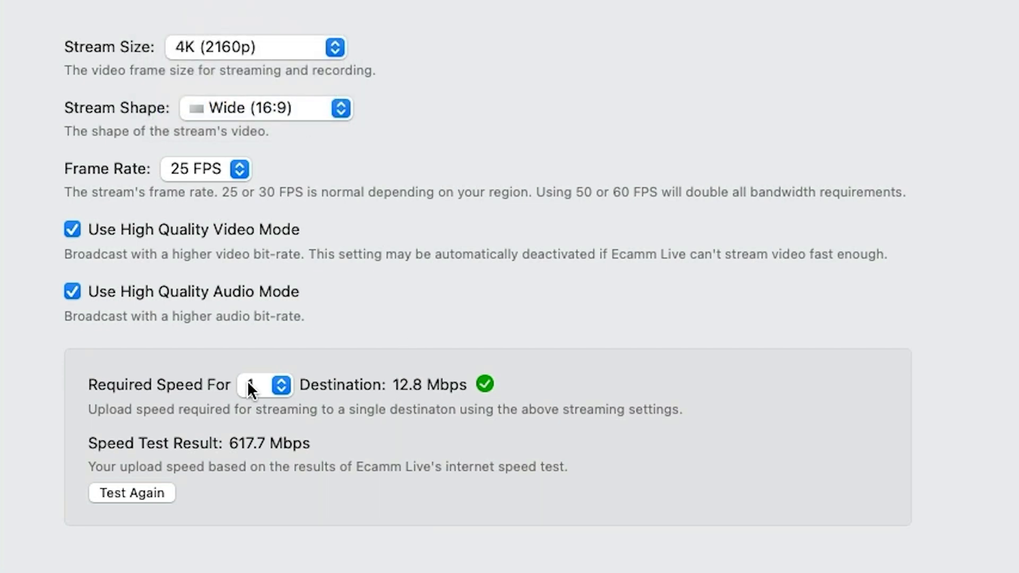
click(281, 384)
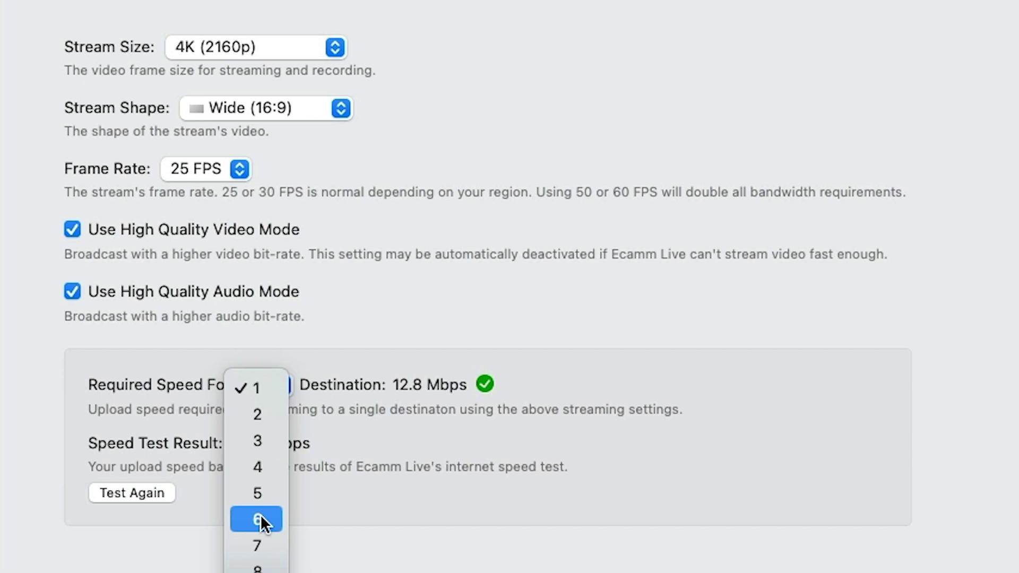
click(260, 494)
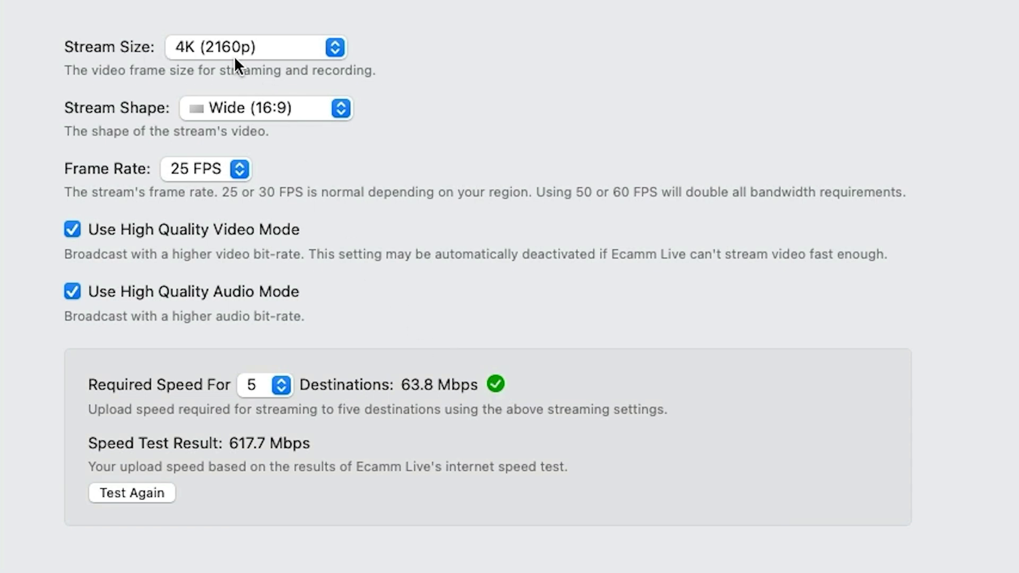
Step: Return Required Speed For to 1 destination and Stream Size to High (1080p)
click(264, 386)
click(273, 285)
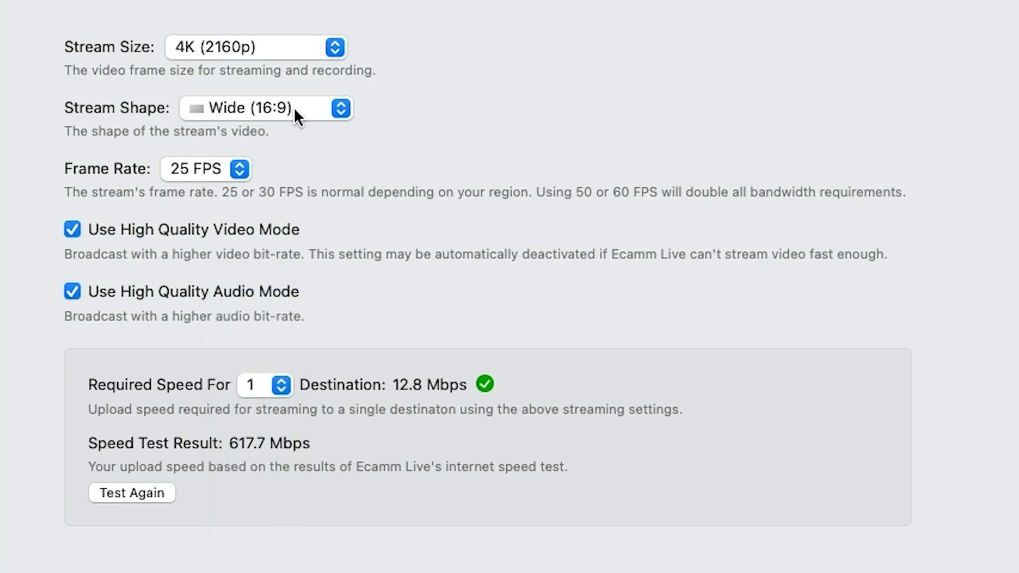
click(263, 45)
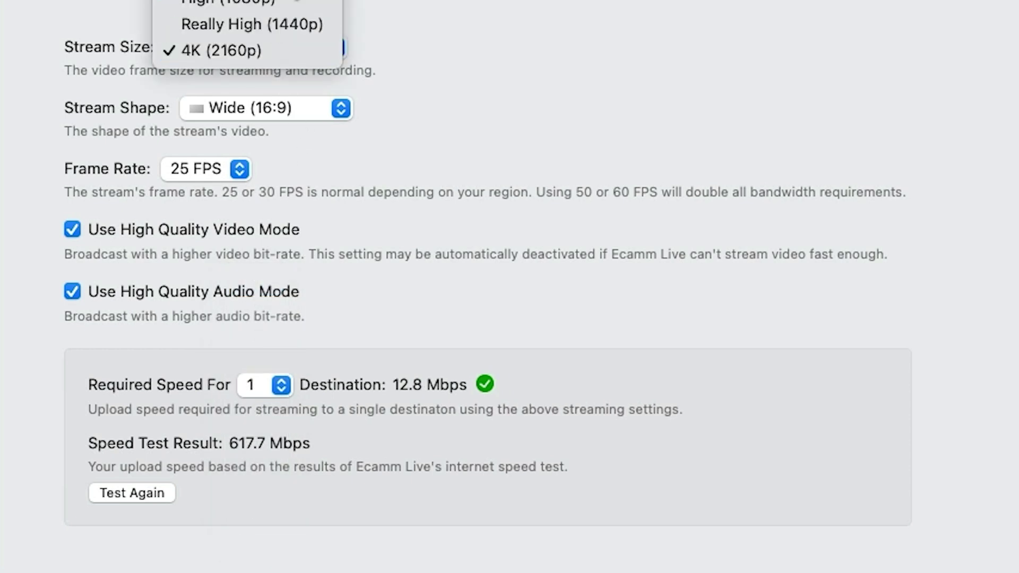
click(289, 3)
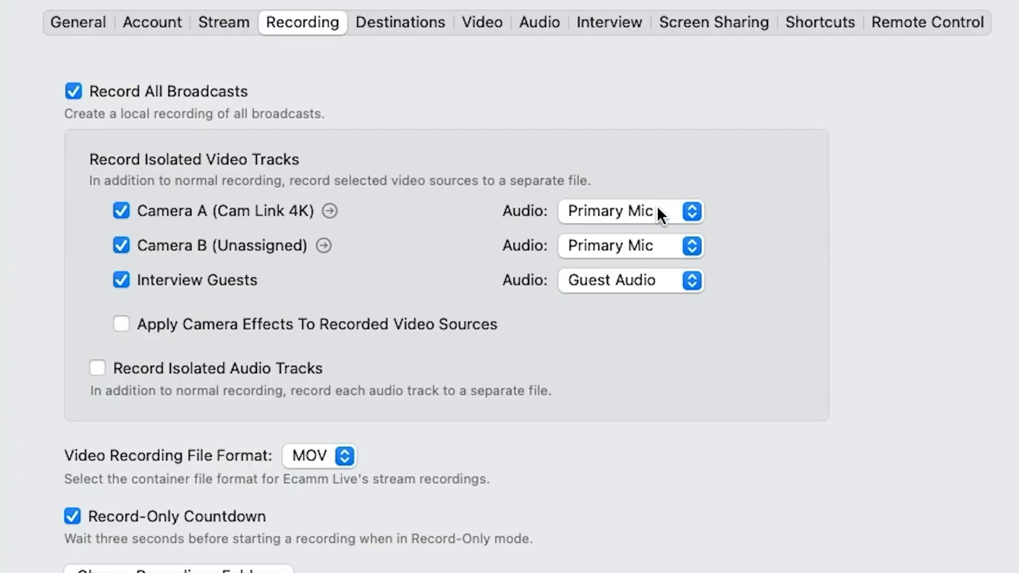
Step: Keep Camera A's audio on Primary Mic and enable Record Isolated Audio Tracks
click(593, 212)
click(697, 209)
click(98, 368)
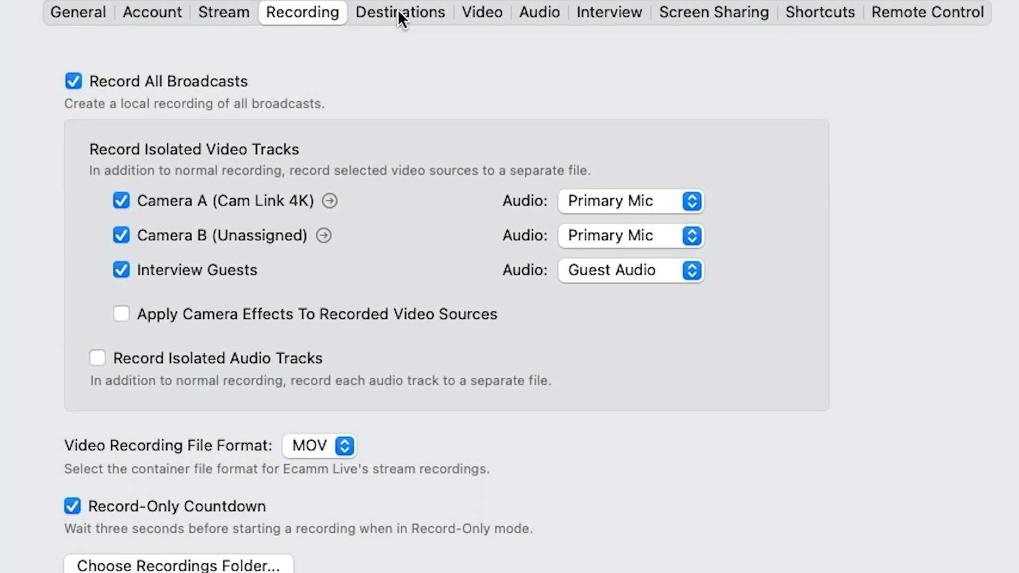
Step: View the empty Destinations list and start adding a new destination
click(399, 11)
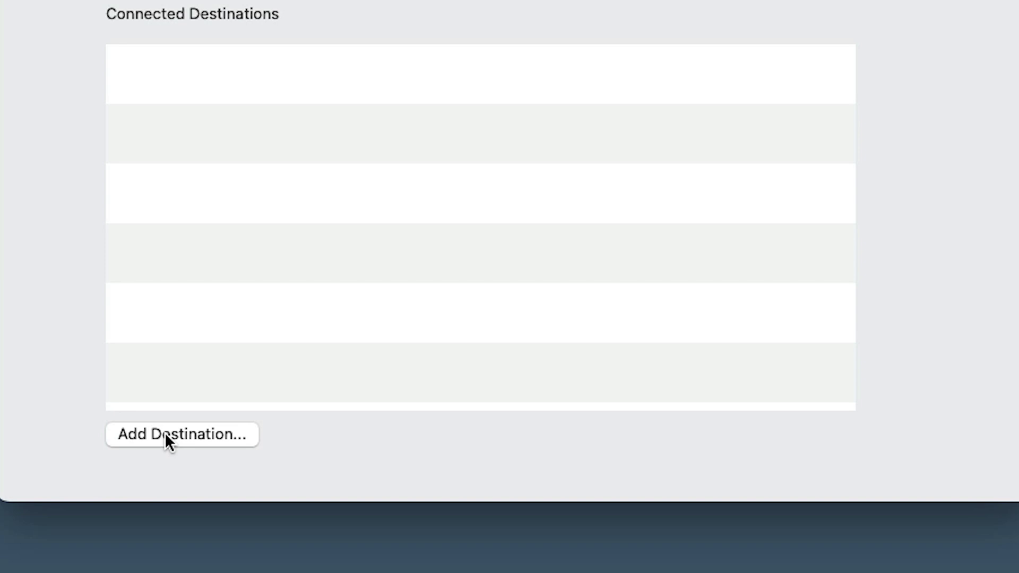
click(166, 433)
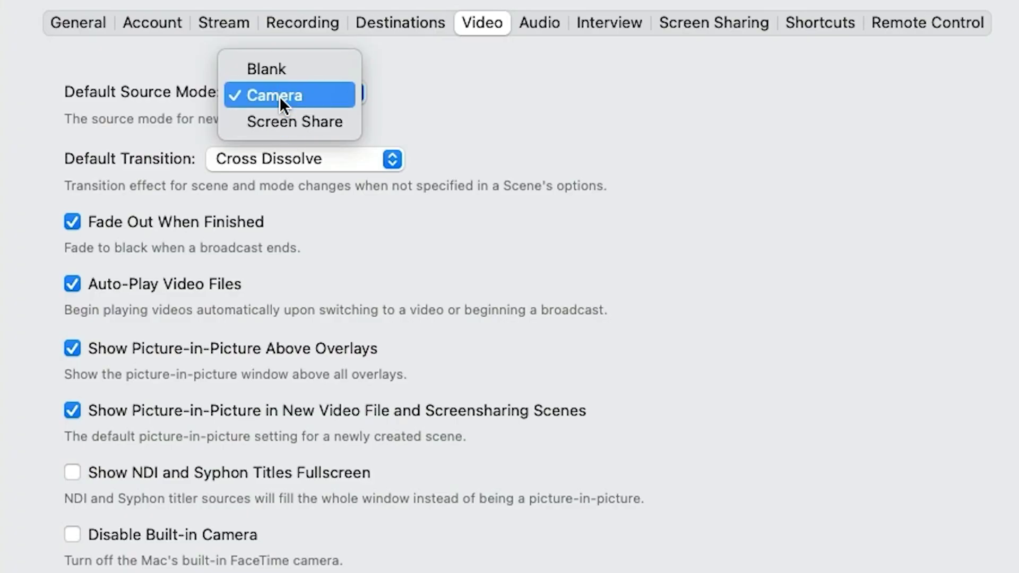
click(280, 97)
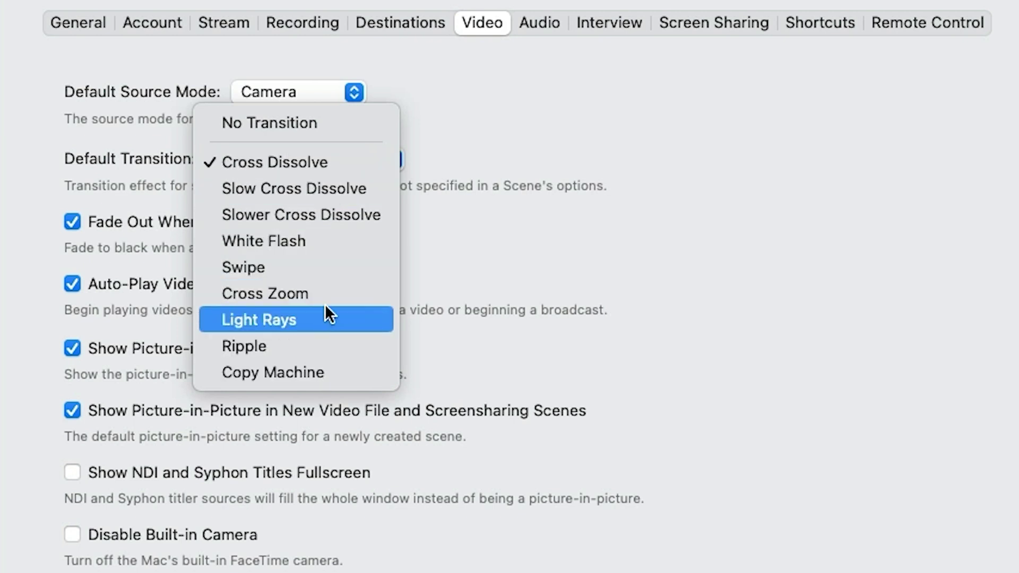
click(488, 163)
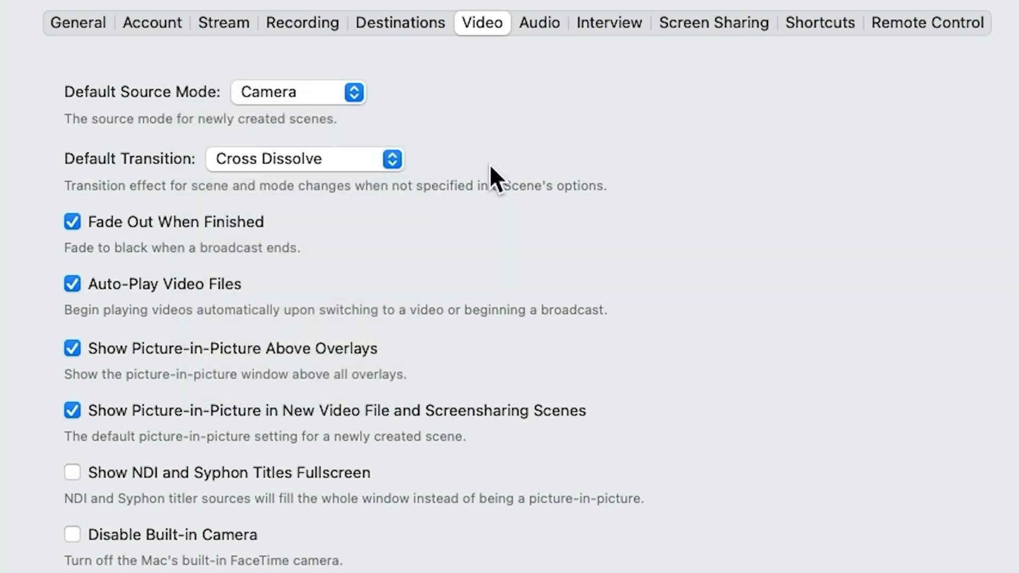